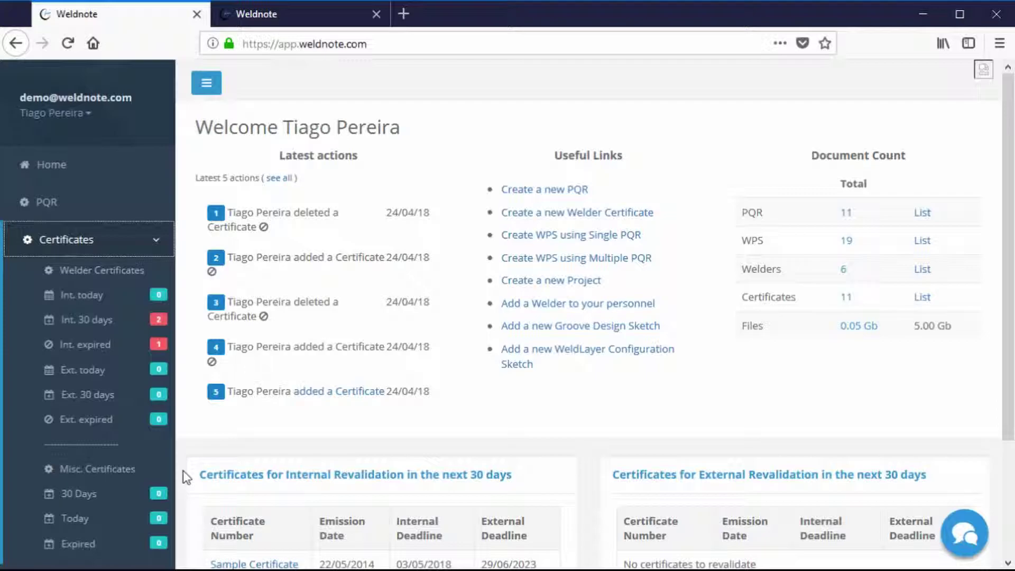
# - Create a new welder certificate and set its standard to ASME IX
pyautogui.click(127, 279)
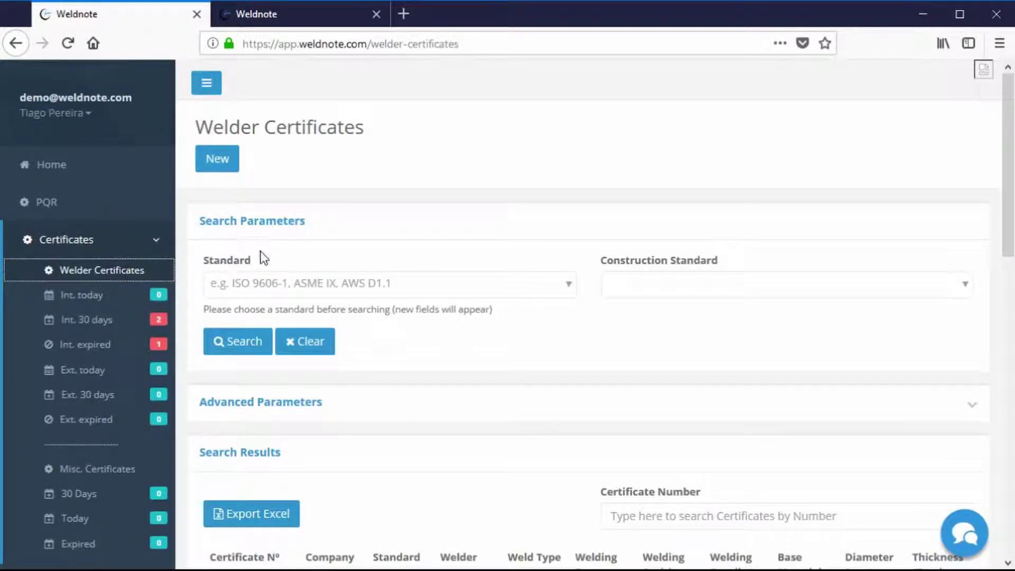
pyautogui.click(216, 164)
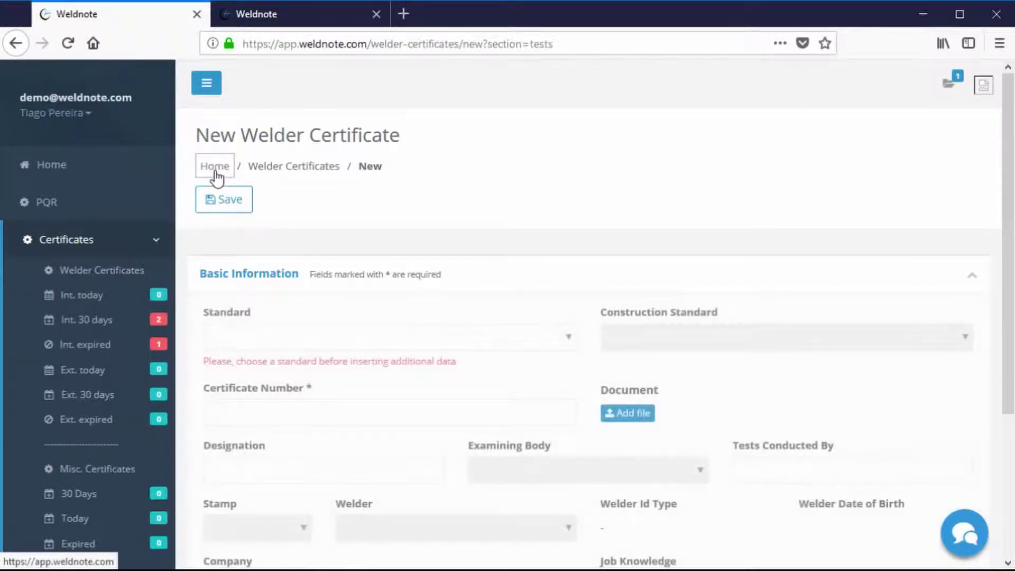
pyautogui.click(297, 341)
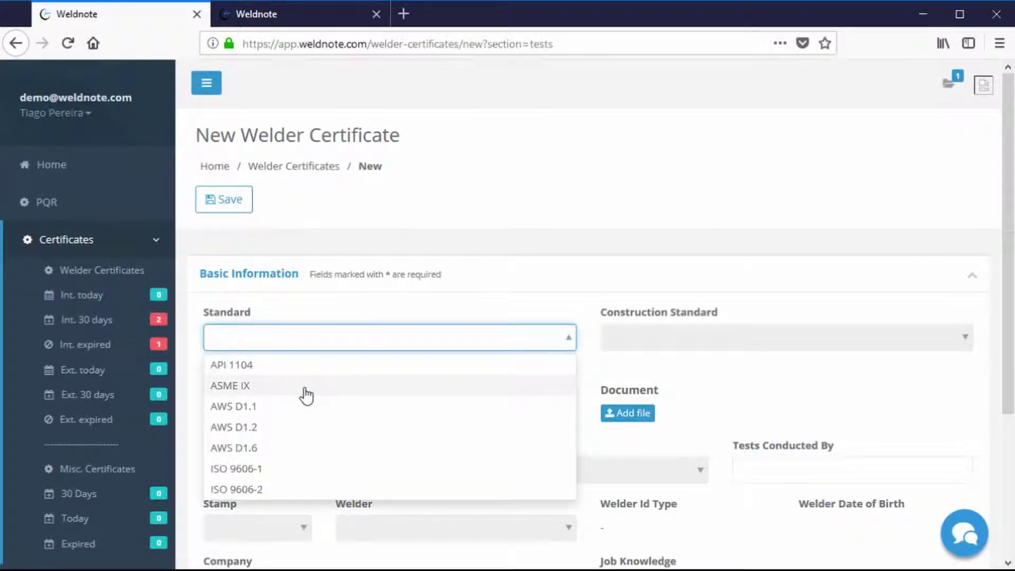
pyautogui.click(306, 386)
# - Enter WPQ-DEMO-001 as the certificate number in the basic information
pyautogui.moveTo(1006, 193); pyautogui.dragTo(1004, 265)
pyautogui.click(375, 234)
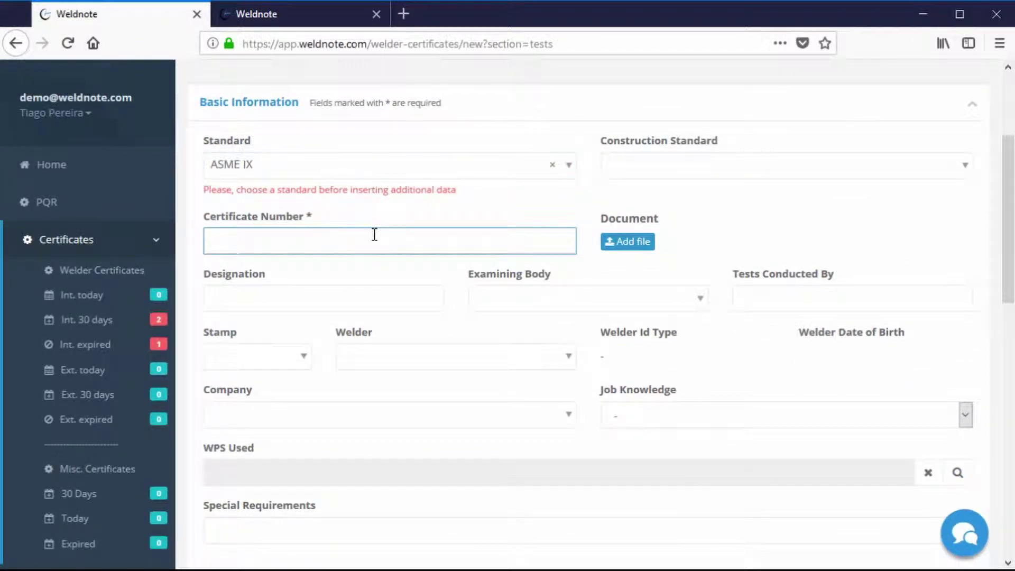
pyautogui.write('WPQ-DEMO-001')
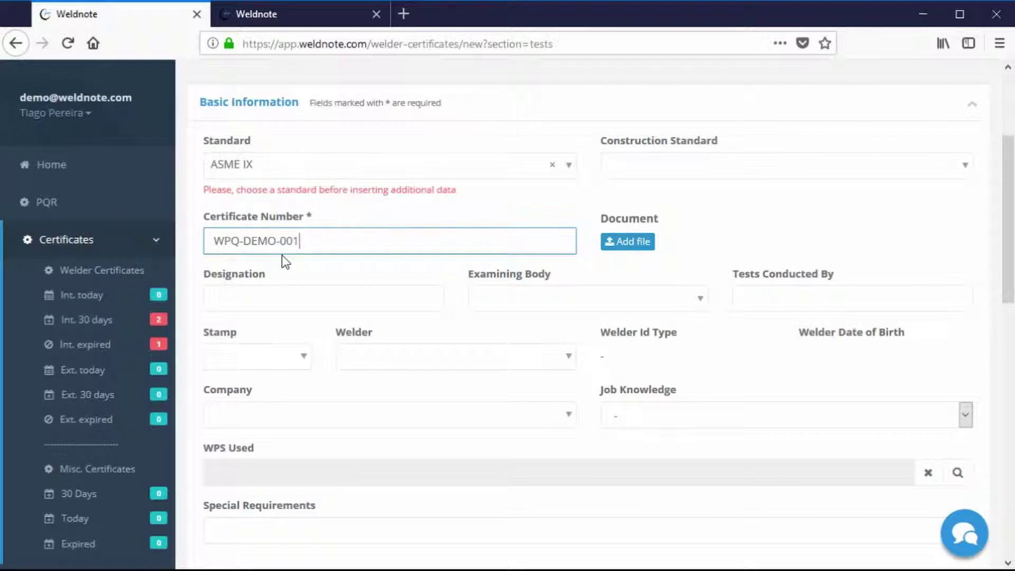
pyautogui.click(671, 218)
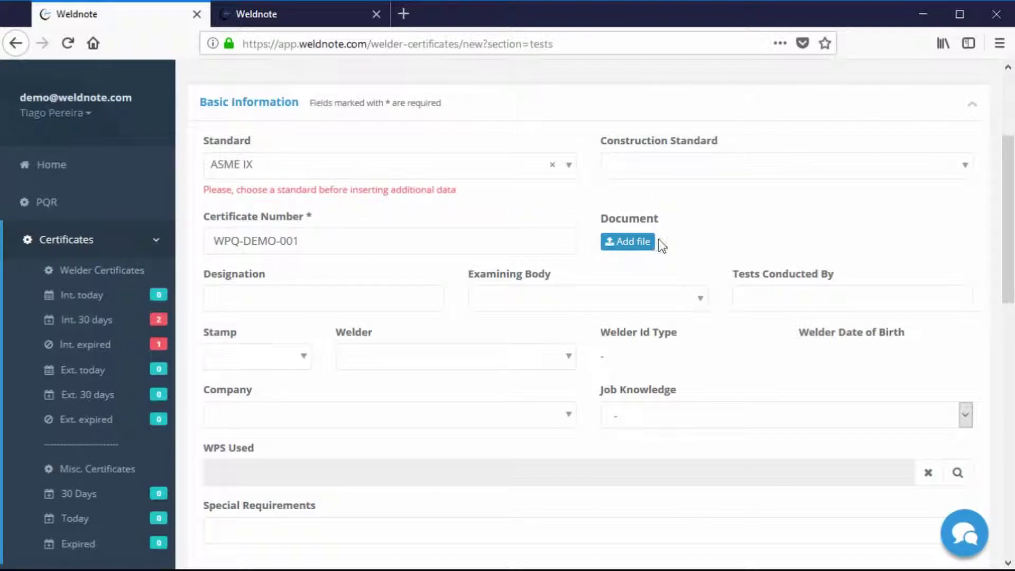
# - Set the examining body to Lloyd's Register and assign Sample Welder 5 as the certificate's welder
pyautogui.click(608, 243)
pyautogui.click(498, 304)
pyautogui.click(550, 340)
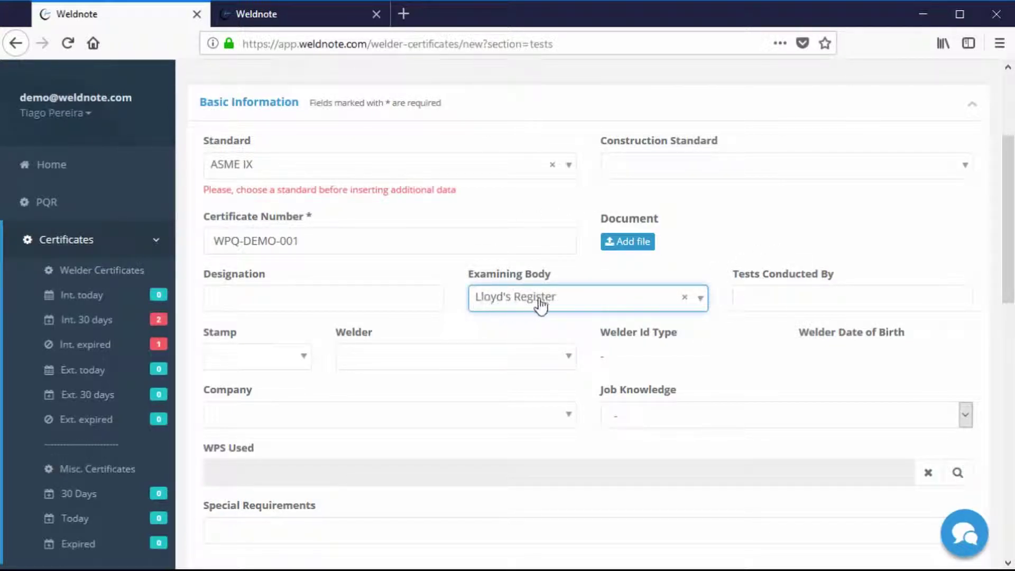
pyautogui.click(438, 369)
pyautogui.write('sw')
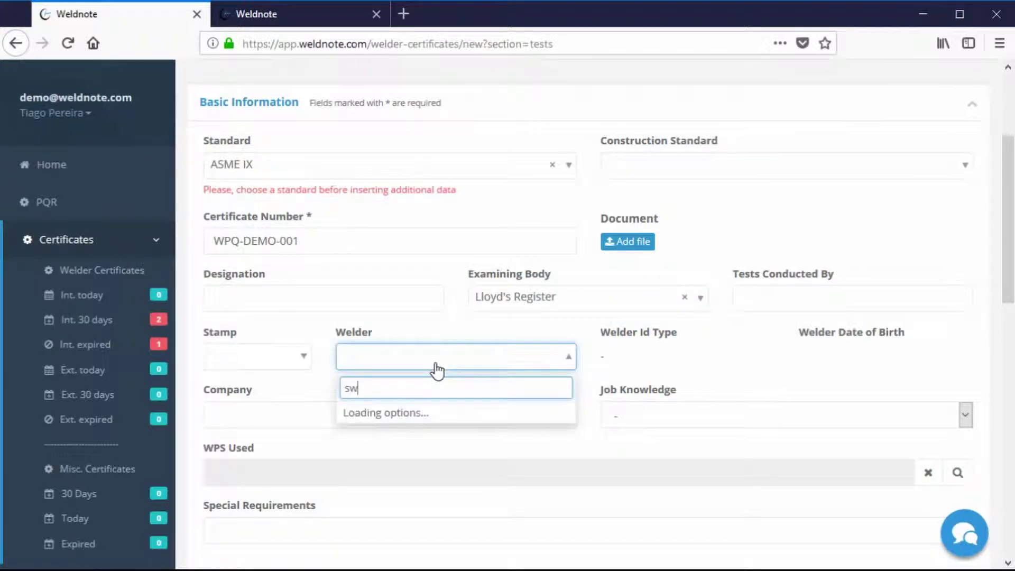
pyautogui.click(432, 495)
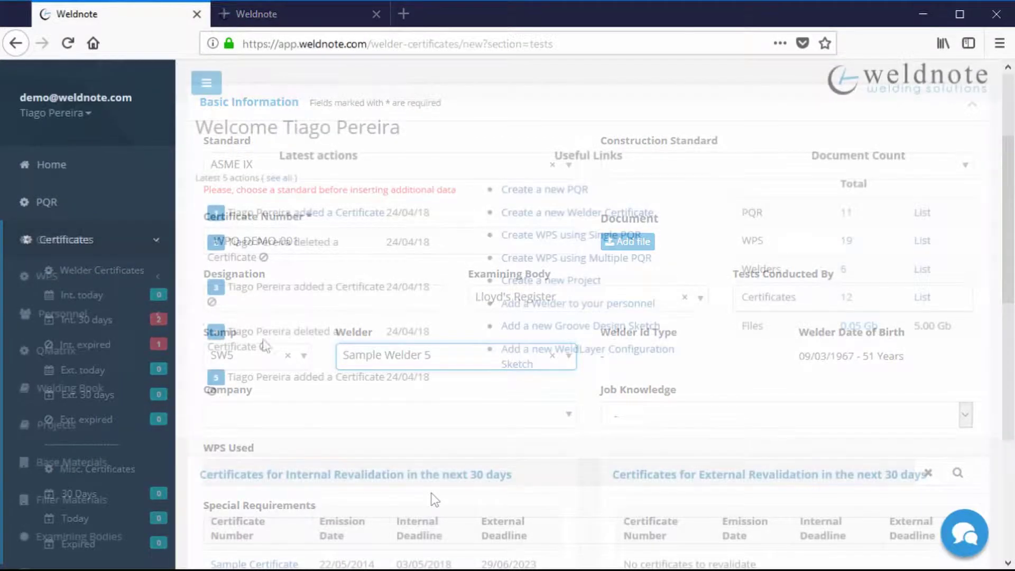
# - View where welders are managed by opening the Welders section under Personnel
pyautogui.click(100, 323)
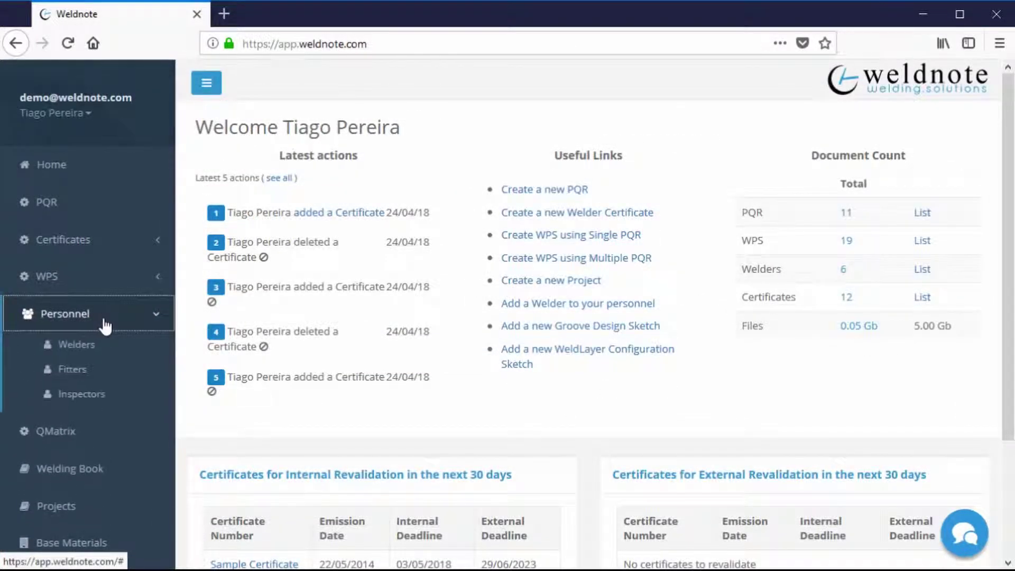
pyautogui.click(137, 348)
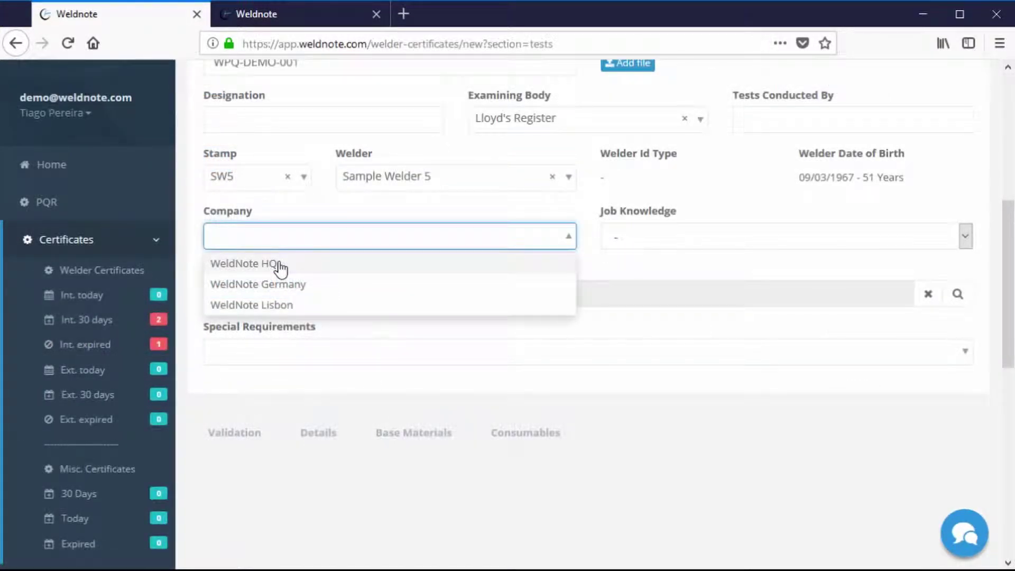
# - Set the certificate's company to WeldNote HQ
pyautogui.click(279, 264)
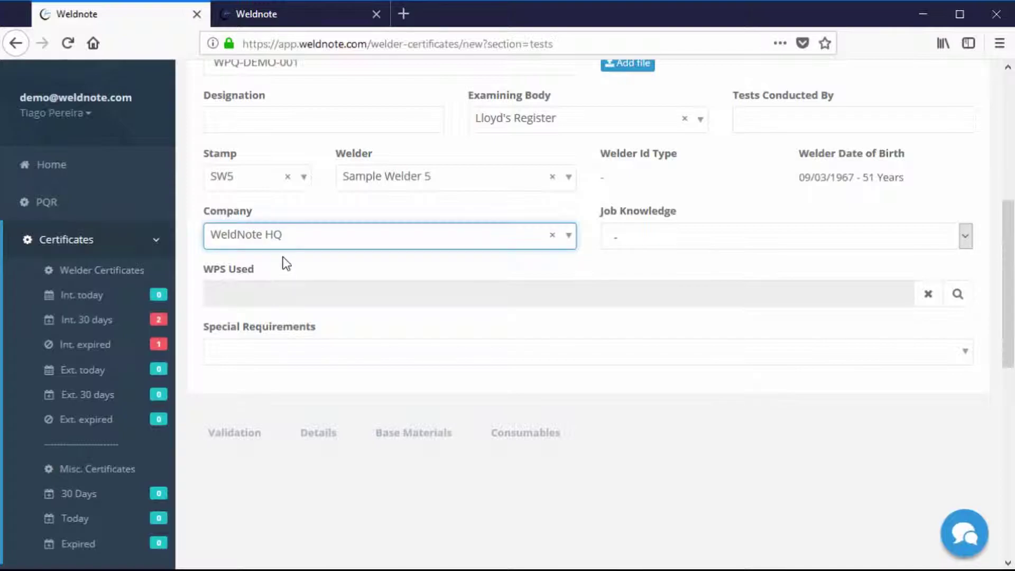
pyautogui.click(233, 246)
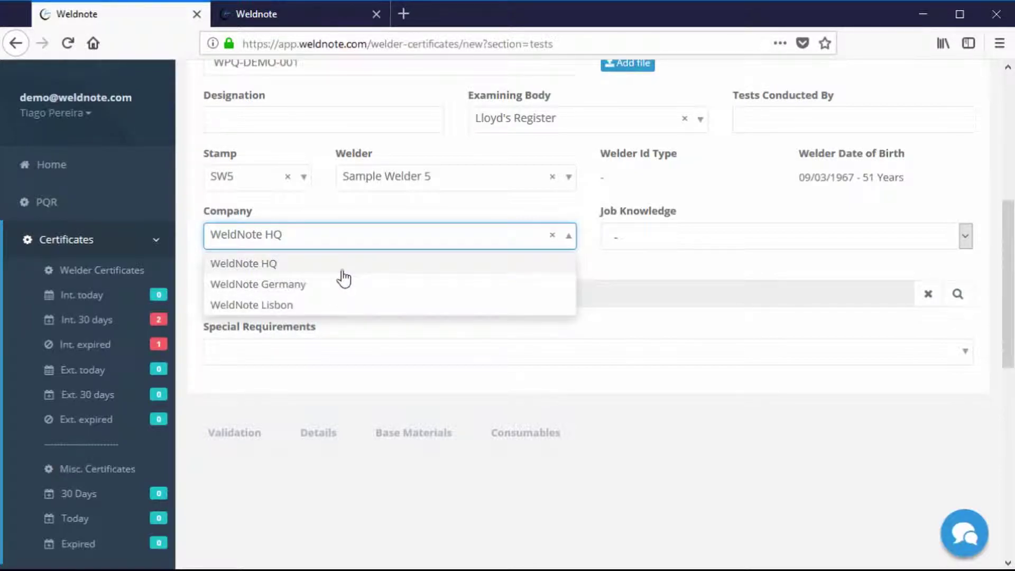
pyautogui.click(336, 241)
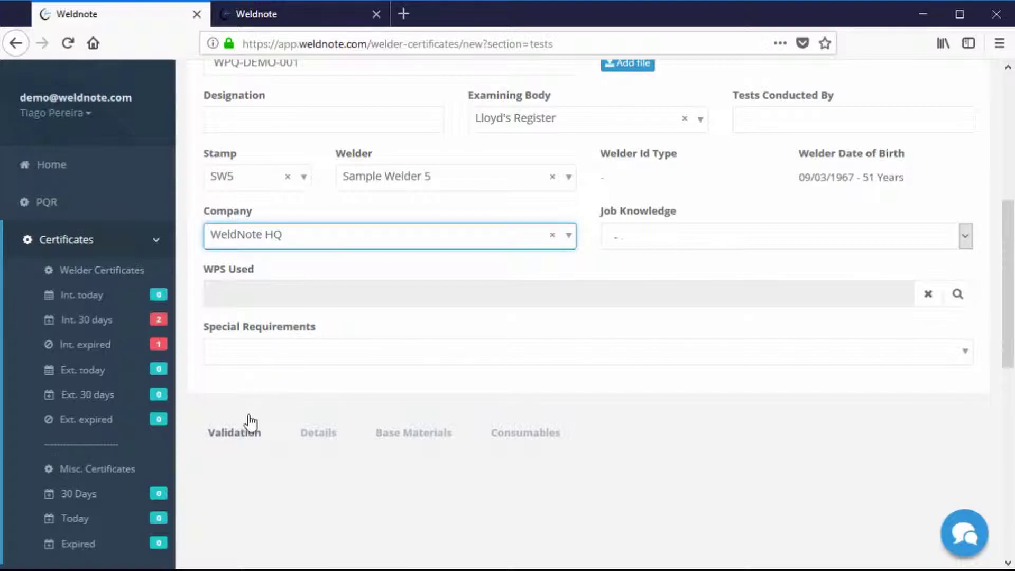
# - Set the emission date in the certificate's validation details to 24/04/2018
pyautogui.click(239, 432)
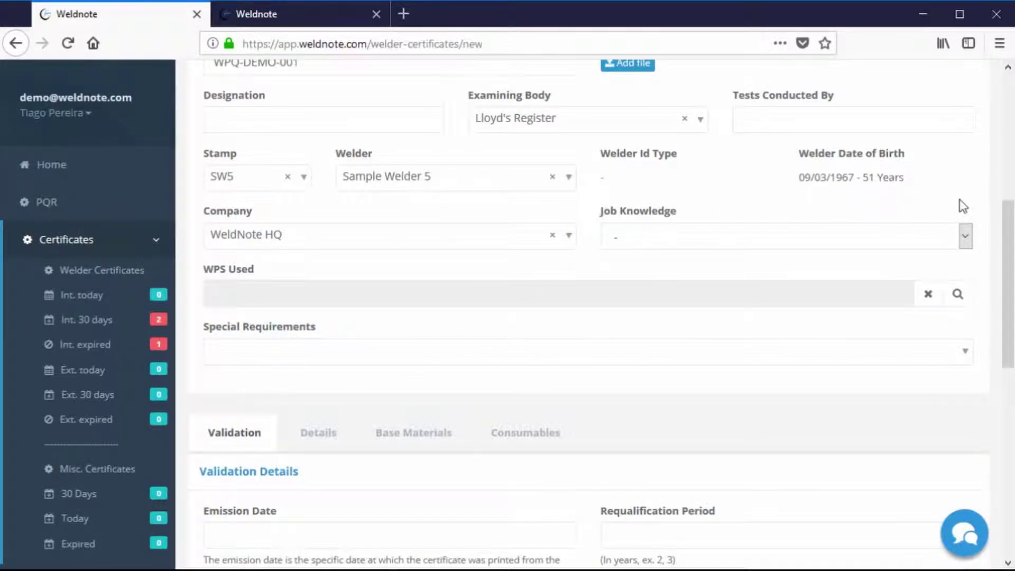
pyautogui.moveTo(1007, 228); pyautogui.dragTo(1007, 306)
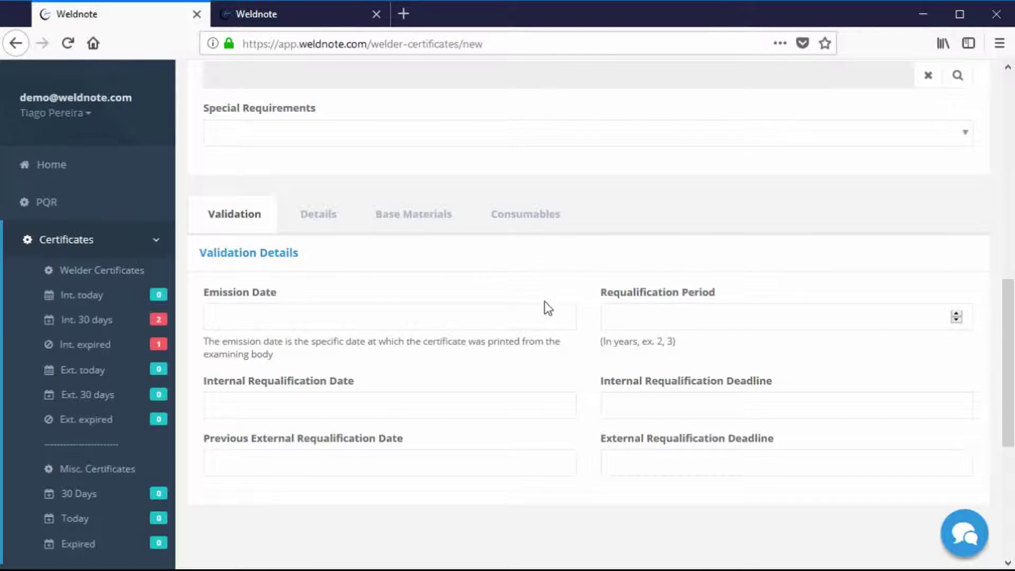
pyautogui.click(311, 318)
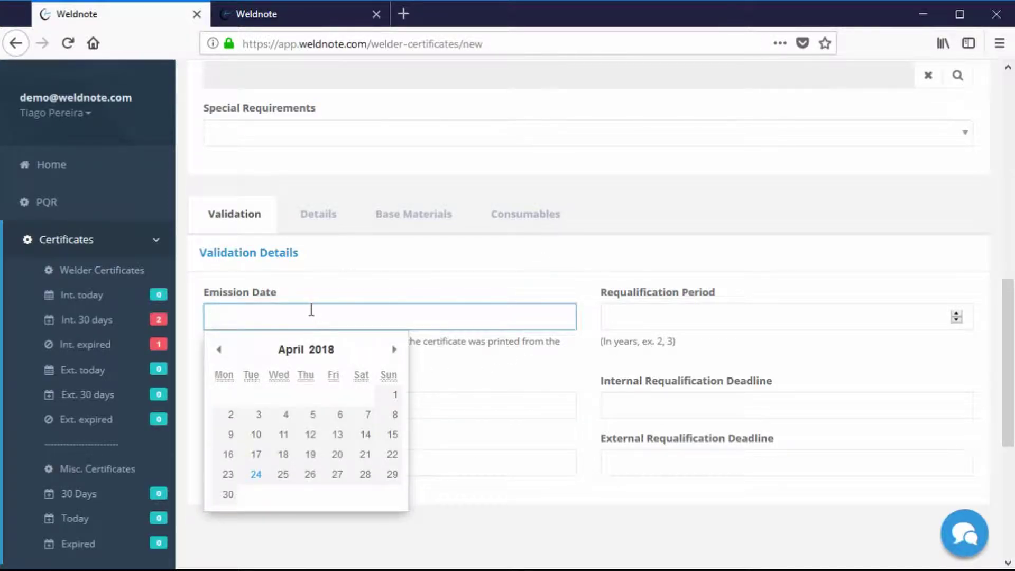
pyautogui.click(256, 475)
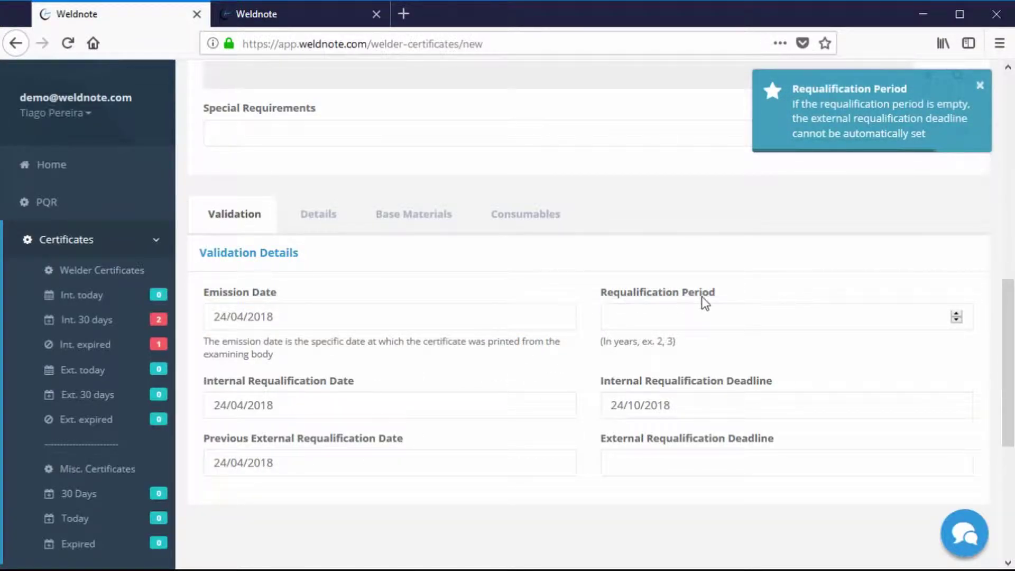
# - Set the requalification period to 2 years in the validation details
pyautogui.click(669, 327)
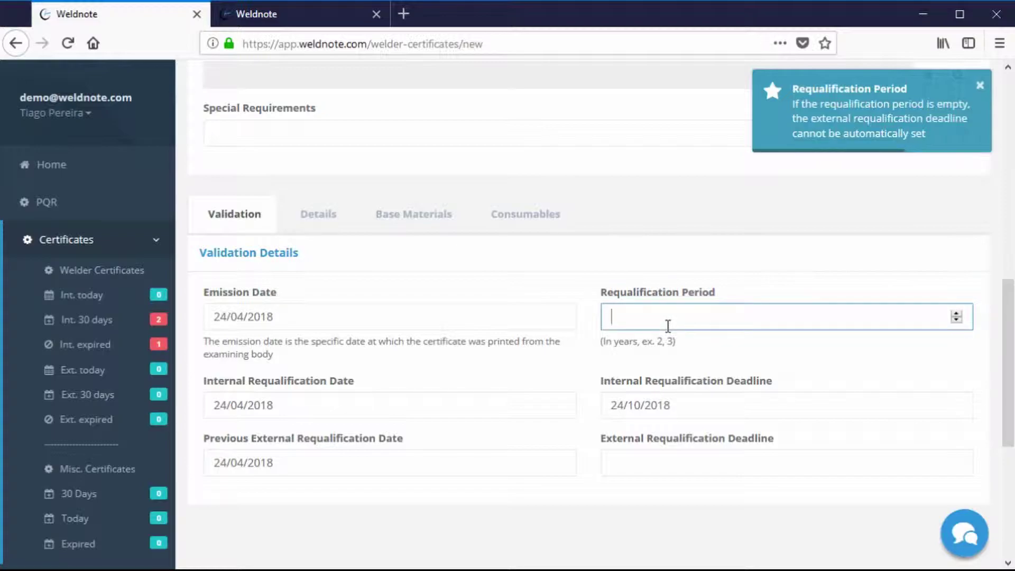
pyautogui.write('2')
pyautogui.click(660, 341)
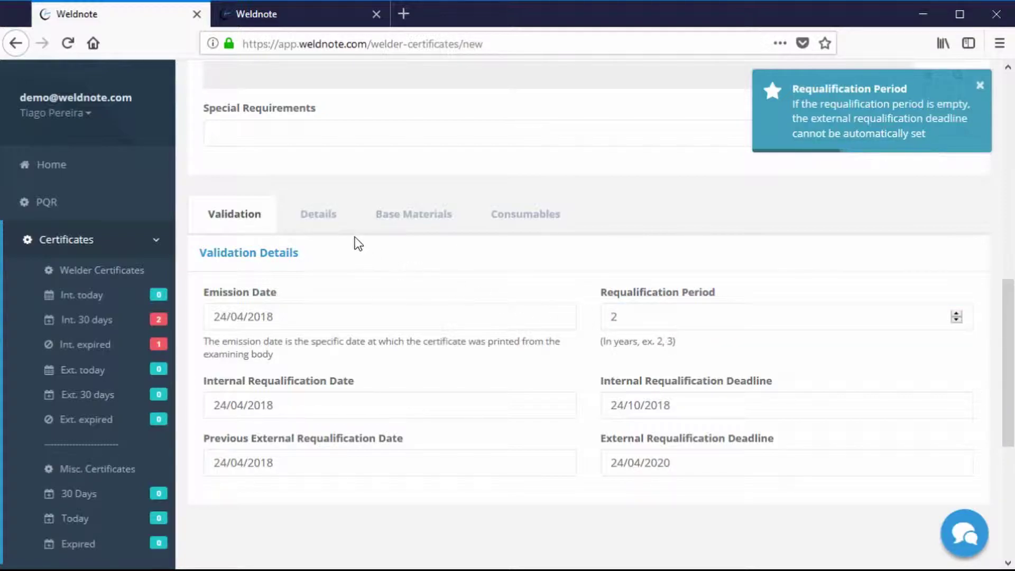
pyautogui.moveTo(633, 317); pyautogui.dragTo(591, 316)
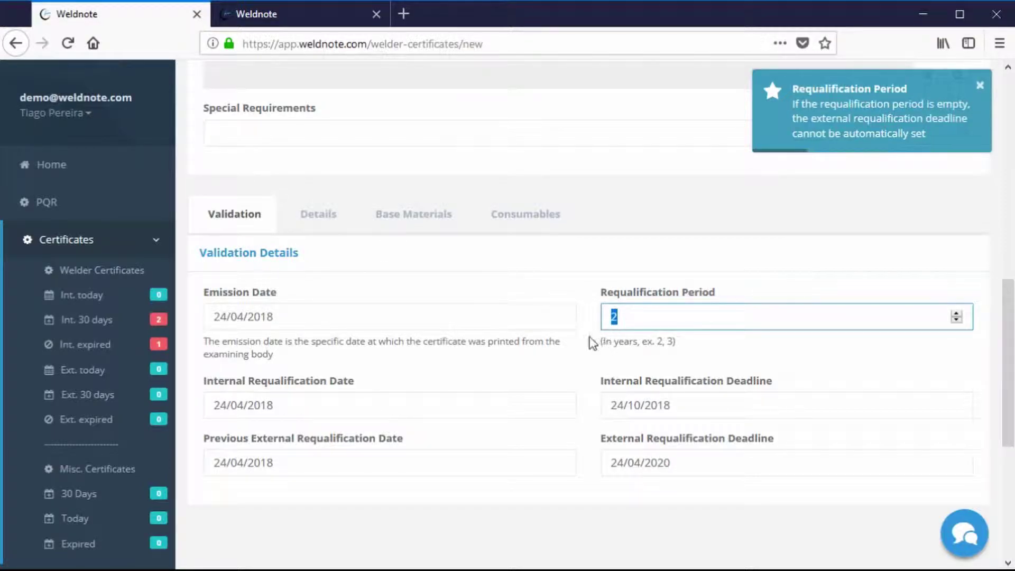
pyautogui.click(556, 321)
pyautogui.click(548, 290)
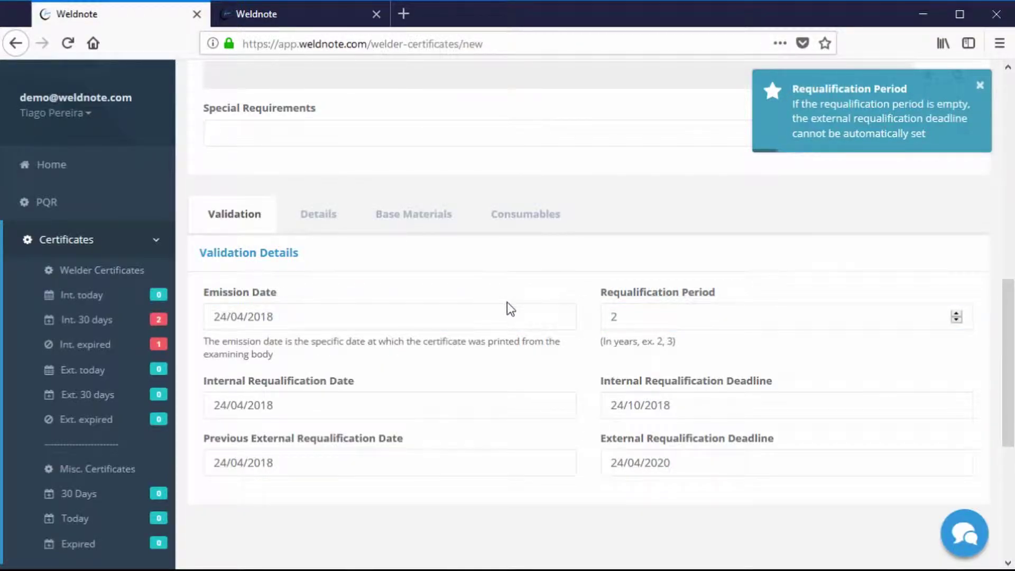
# - Set the test piece's weld type to BW - Butt Weld in the certificate details
pyautogui.click(326, 230)
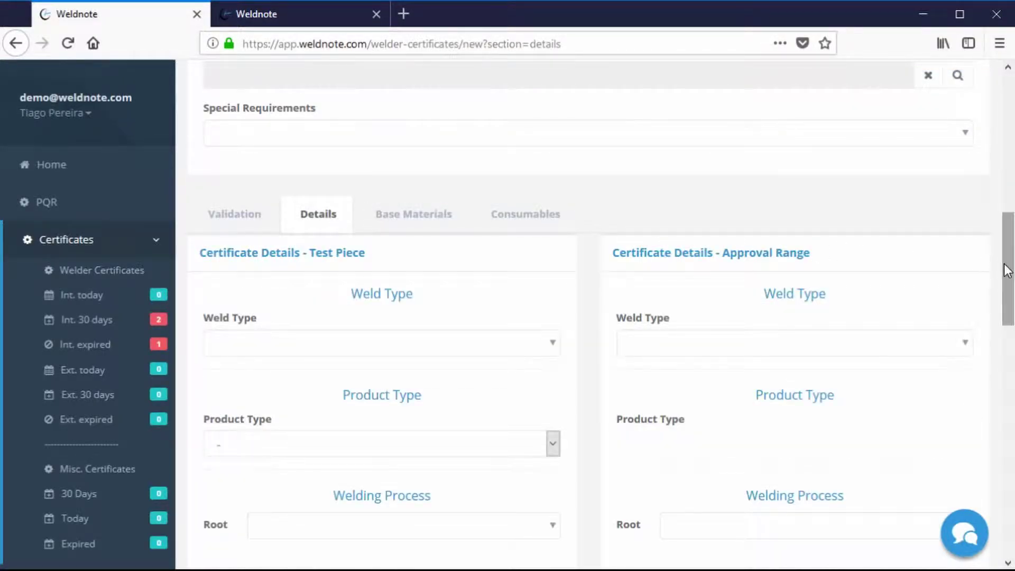
pyautogui.scroll(-3, 1007, 264)
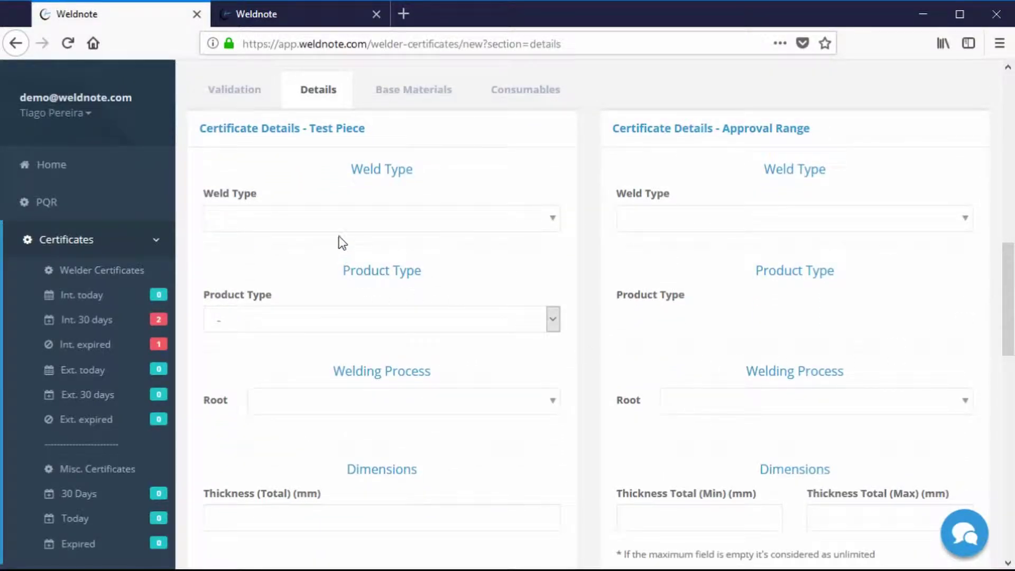
pyautogui.click(340, 226)
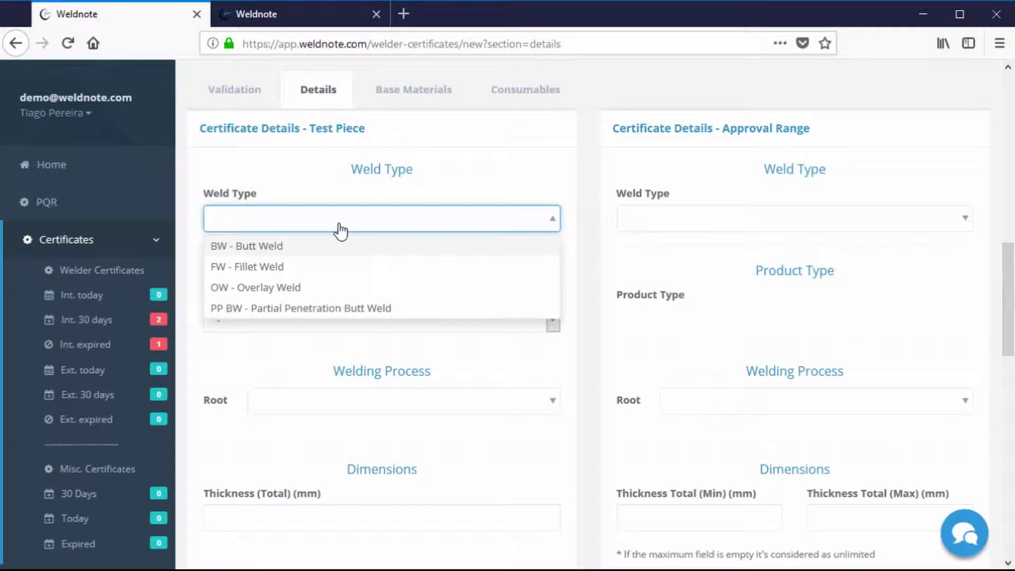
pyautogui.click(294, 254)
pyautogui.click(305, 248)
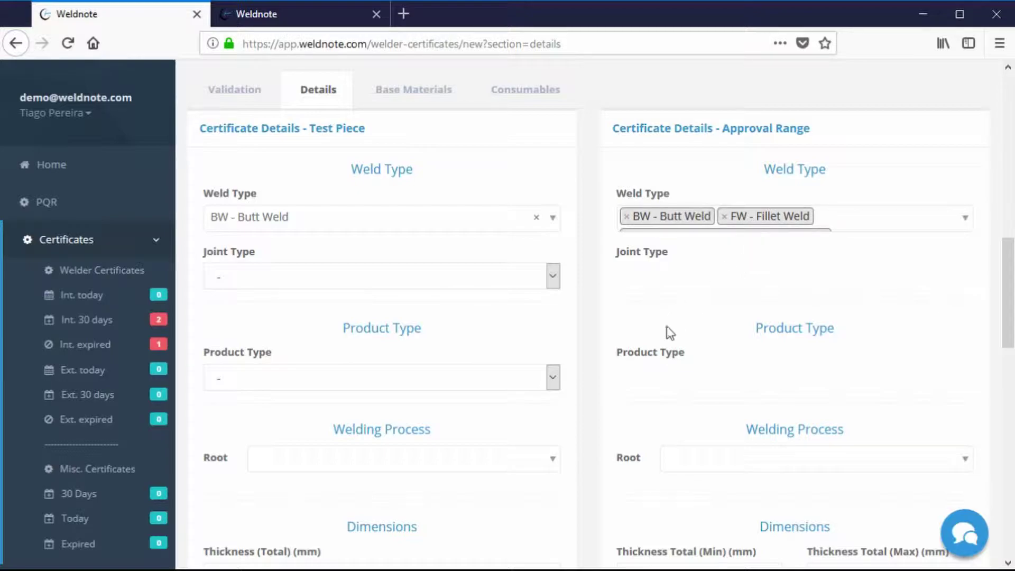
# - Set the test piece's product type to Pipe and its root welding process to GTAW
pyautogui.click(525, 379)
pyautogui.click(457, 433)
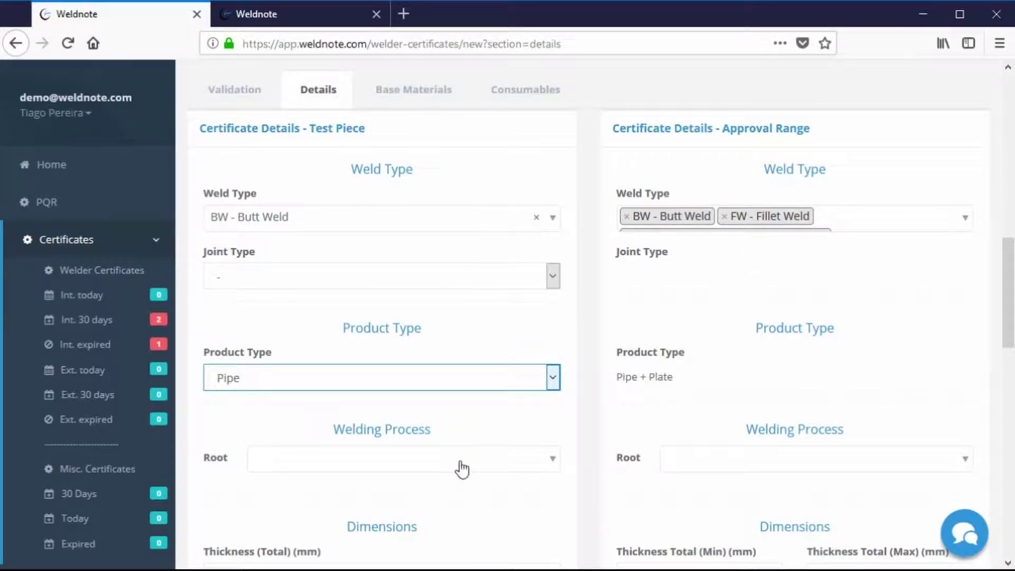
pyautogui.click(463, 468)
pyautogui.click(407, 335)
# - Enter the test piece dimensions: total thickness 20 mm and diameter 323 mm
pyautogui.moveTo(1011, 294); pyautogui.dragTo(1011, 399)
pyautogui.click(406, 172)
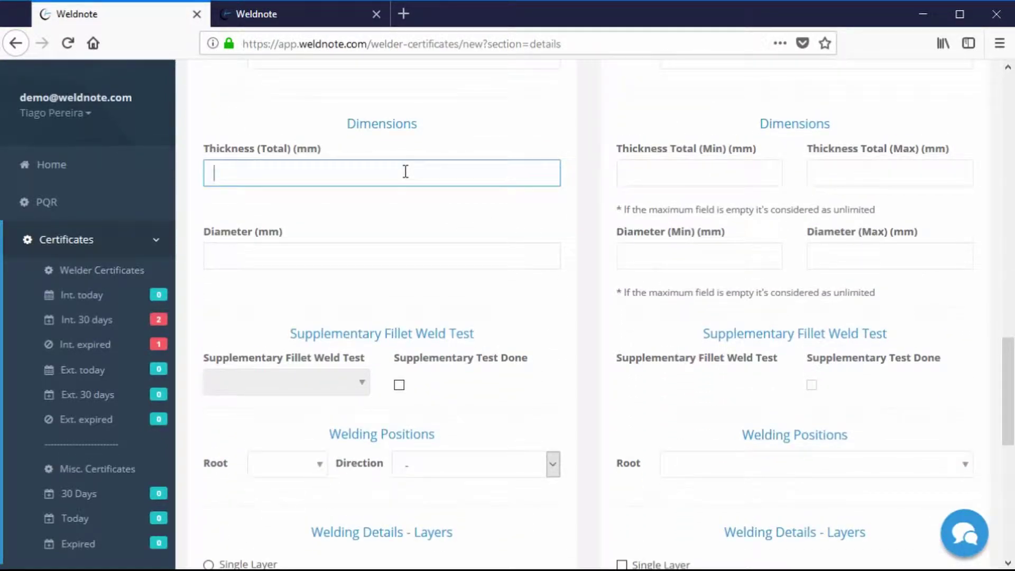
pyautogui.click(338, 252)
pyautogui.write('323')
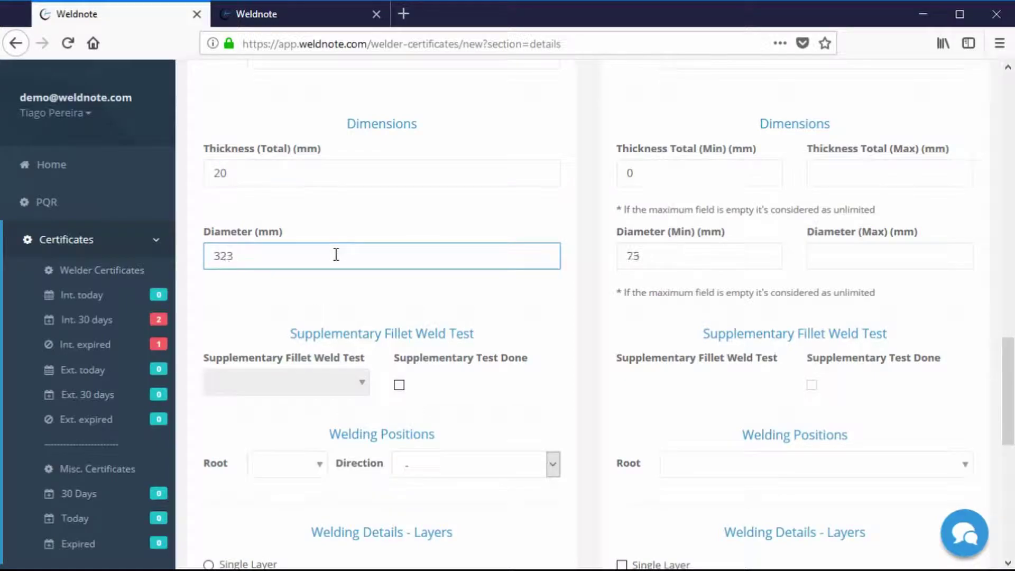
# - Choose the test piece's root welding position and set the welding details to Multi-Layer and Single Side, No Backing
pyautogui.click(288, 472)
pyautogui.click(280, 418)
pyautogui.moveTo(1004, 351); pyautogui.dragTo(1012, 445)
pyautogui.click(232, 281)
pyautogui.click(248, 351)
# - Set the test piece's type of current for the root to DC-
pyautogui.moveTo(1008, 442); pyautogui.dragTo(1010, 483)
pyautogui.click(446, 499)
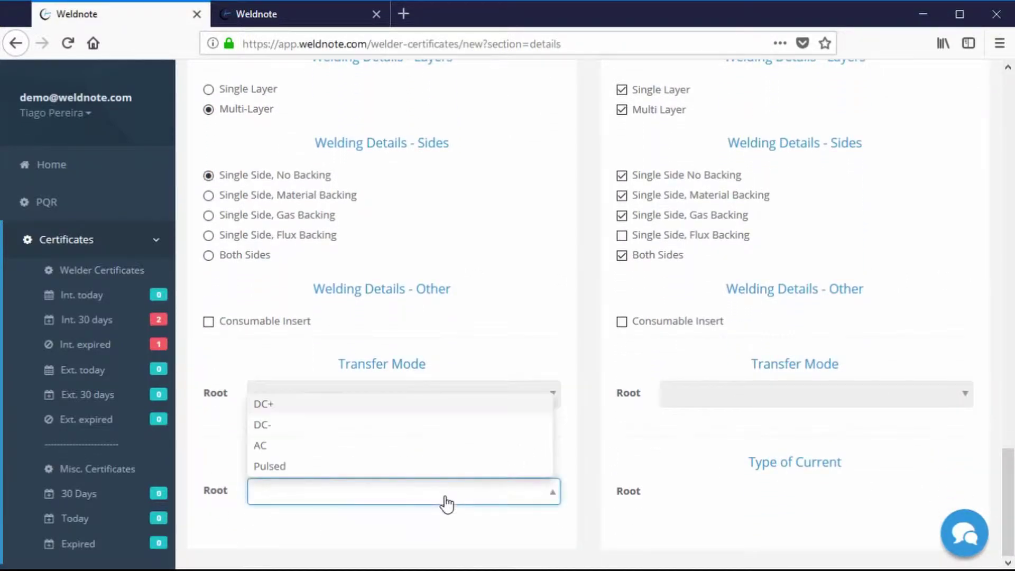
pyautogui.click(302, 432)
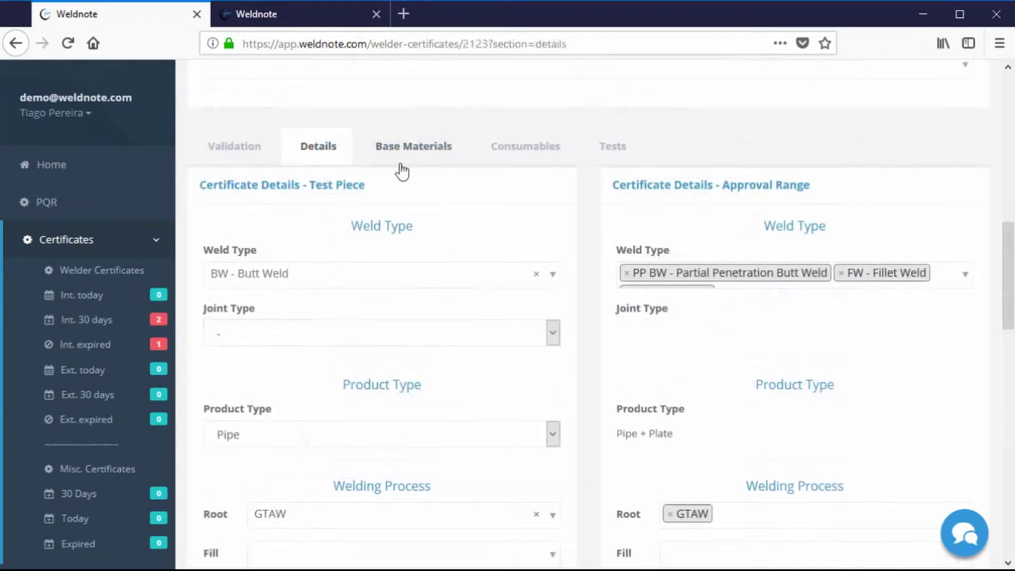
# - Find specification SA 106, grade B, in the base materials list and assign it as the test piece's Base Material 1
pyautogui.click(400, 158)
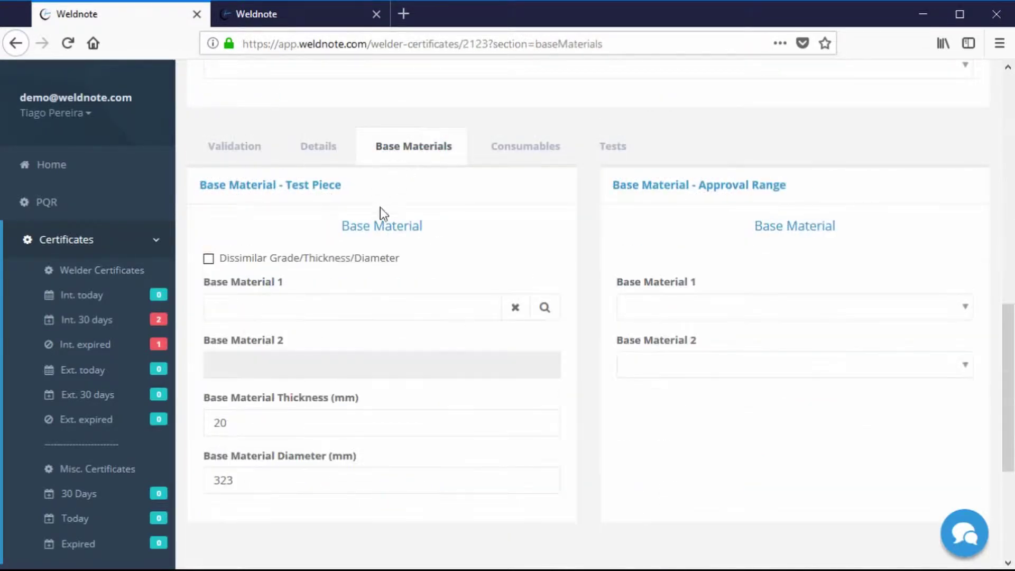
pyautogui.click(548, 317)
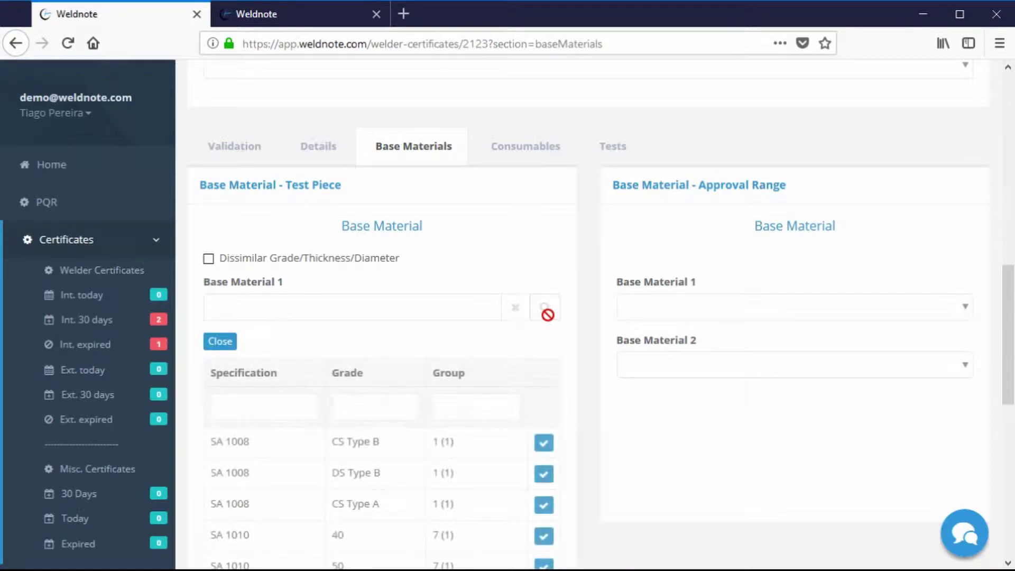
pyautogui.scroll(-3, 547, 316)
pyautogui.click(308, 230)
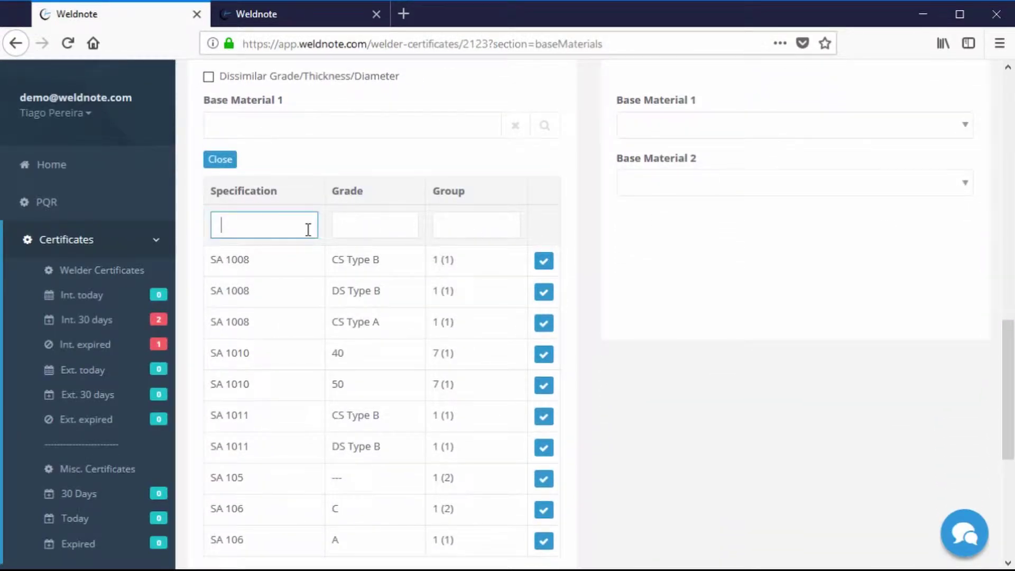
pyautogui.write('SA 106')
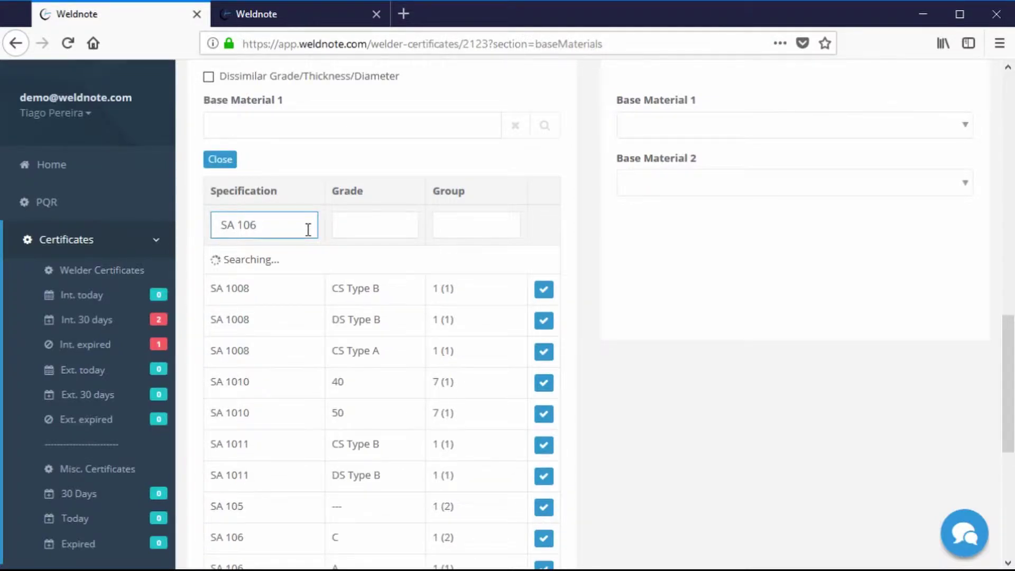
pyautogui.click(389, 231)
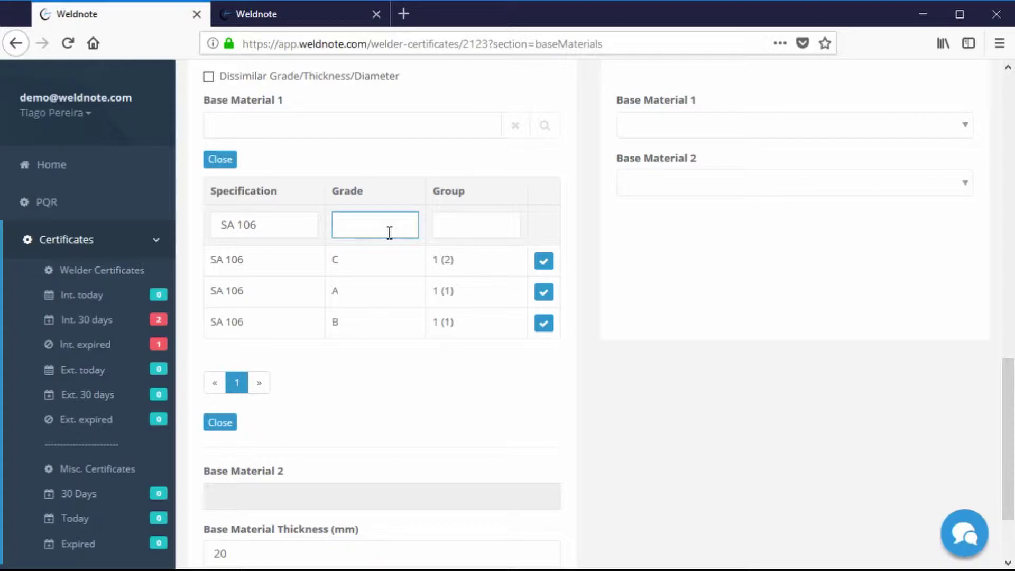
pyautogui.write('B')
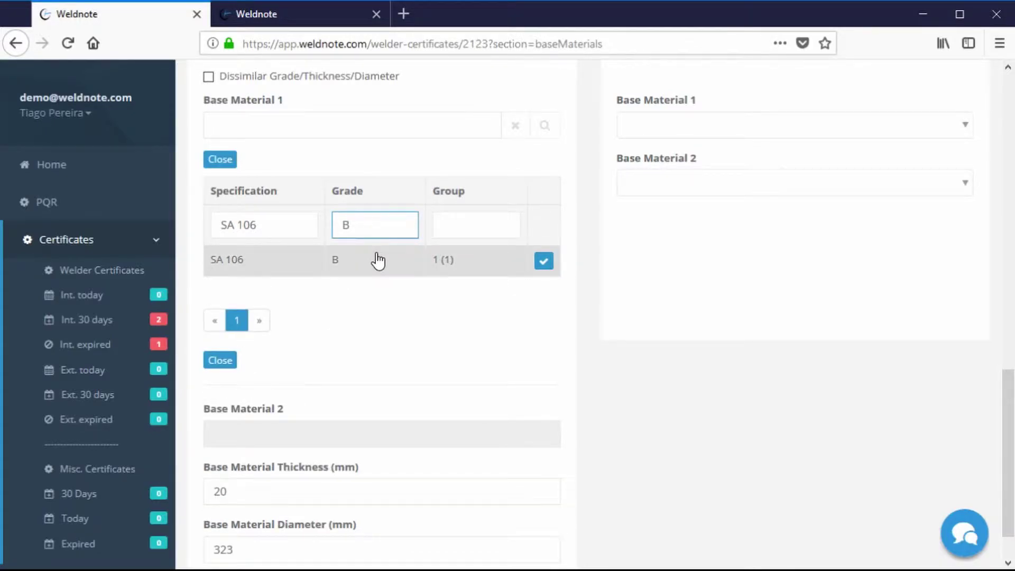
pyautogui.click(378, 260)
# - Set the test piece's root filler material to specification SFA 5.18, classification ER70S-6, in the consumables
pyautogui.scroll(5, 391, 285)
pyautogui.click(480, 338)
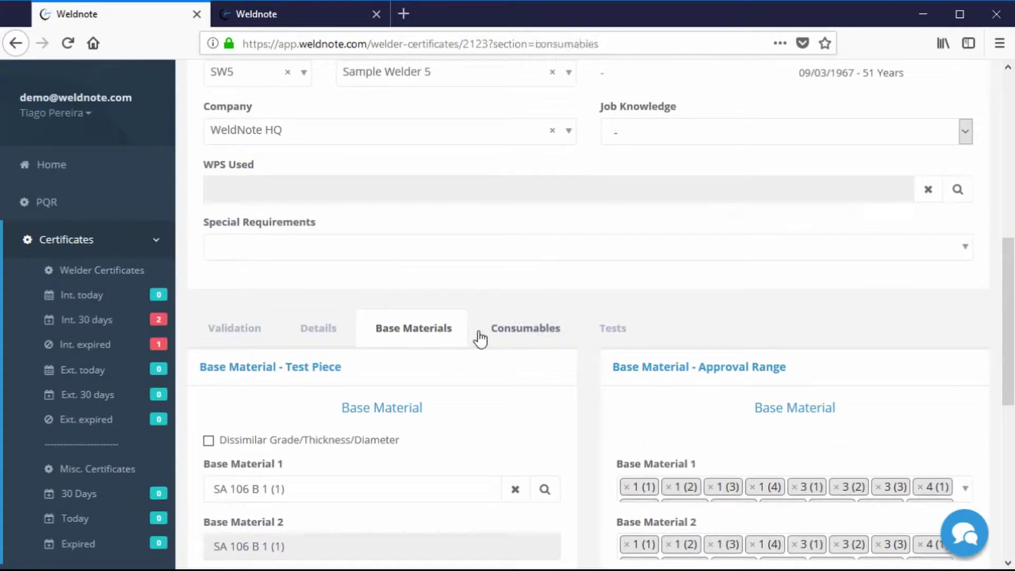
pyautogui.scroll(-3, 478, 333)
pyautogui.click(543, 276)
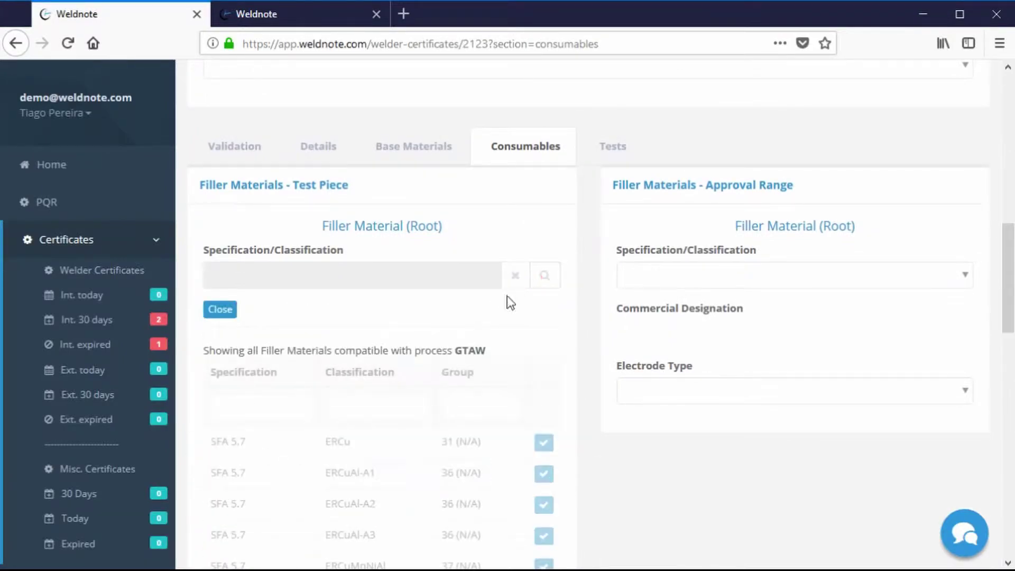
pyautogui.click(283, 404)
pyautogui.write('SFA 5.18')
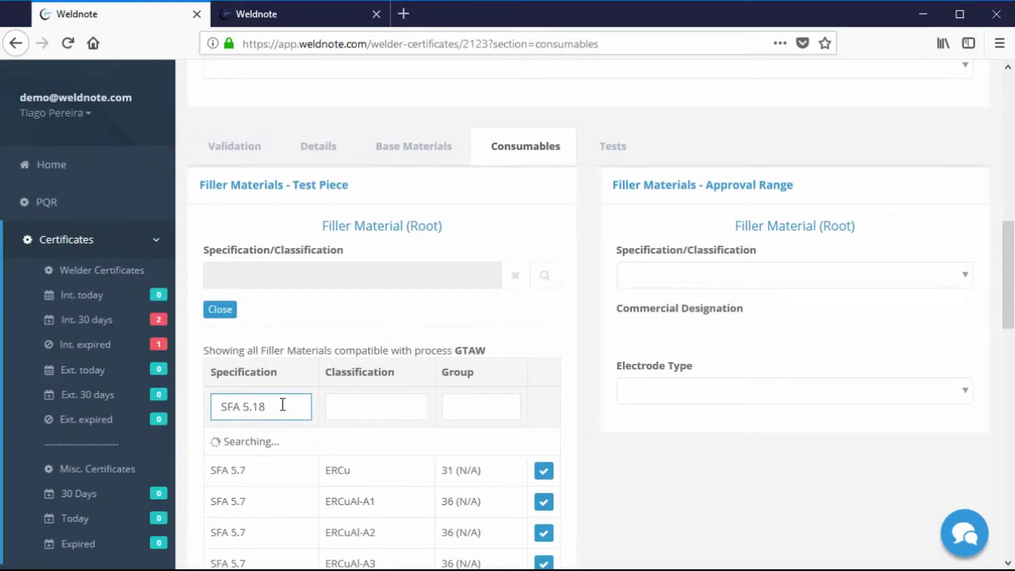
pyautogui.click(350, 400)
pyautogui.write('ER70s-6')
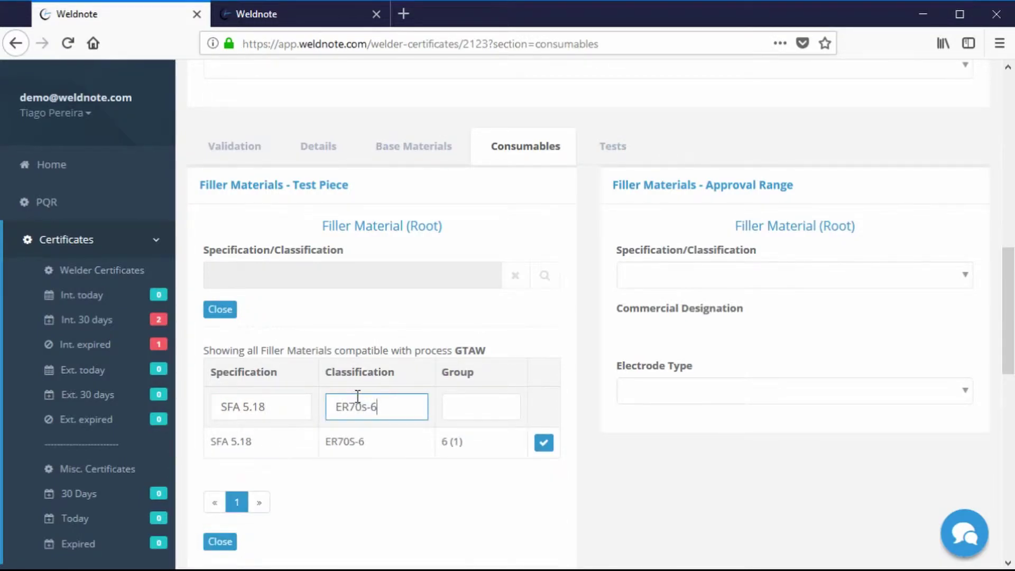
pyautogui.click(372, 445)
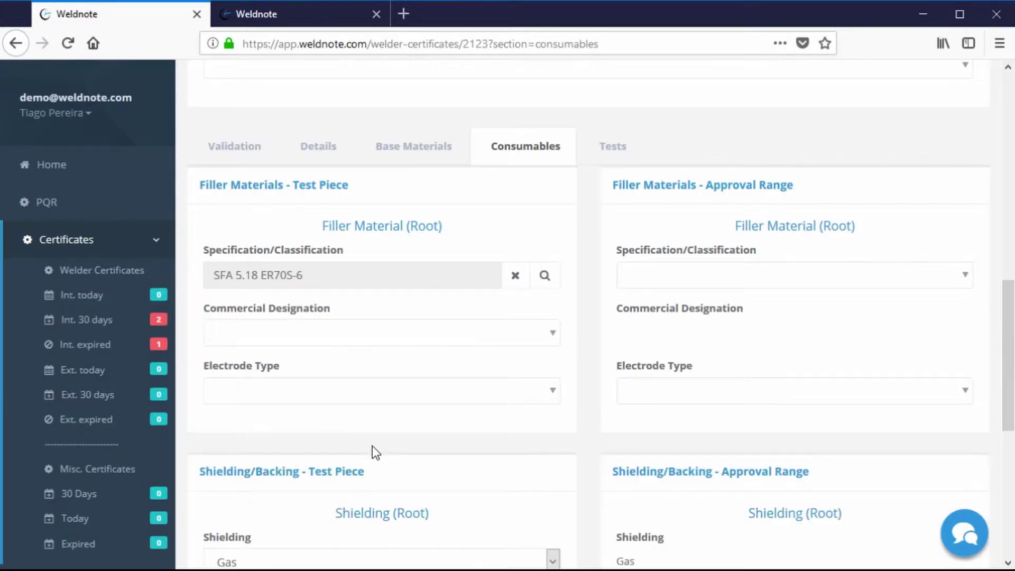
# - Save the welder certificate with its base material and filler material entries
pyautogui.scroll(3, 422, 431)
pyautogui.scroll(2, 425, 438)
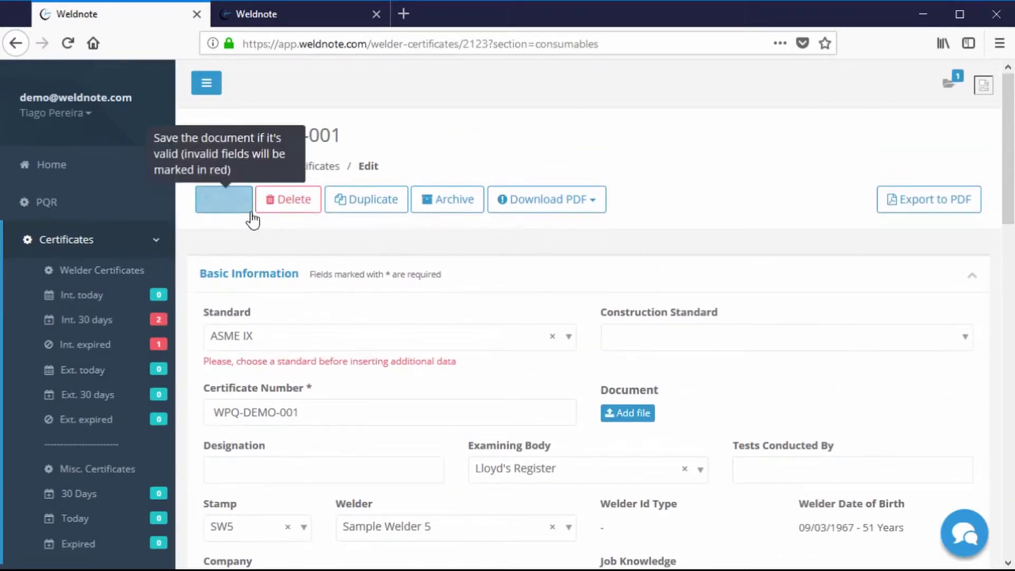
pyautogui.click(238, 208)
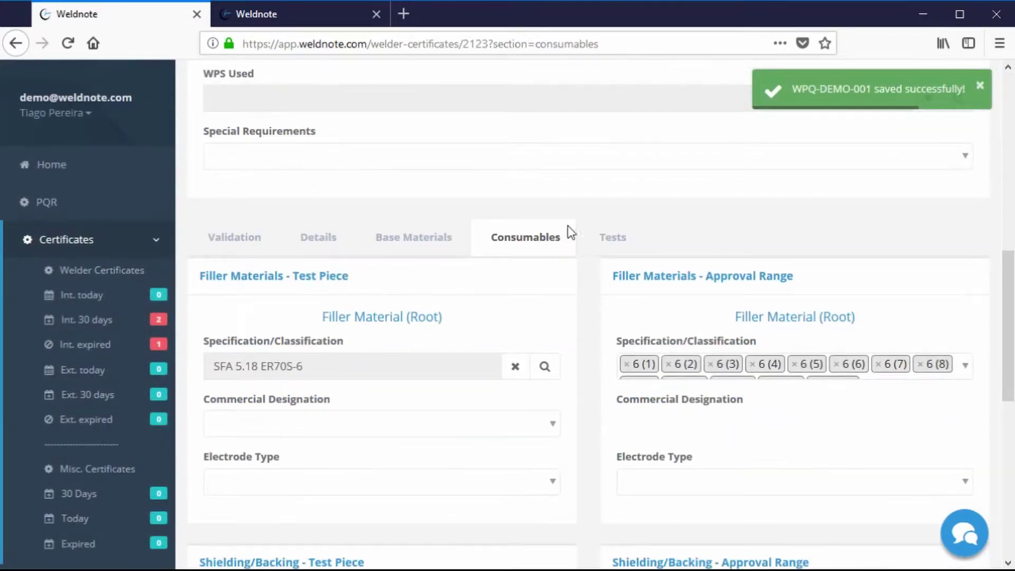
# - Review the certificate's non-destructive and destructive test sections, including their report name, result and report file fields
pyautogui.click(608, 238)
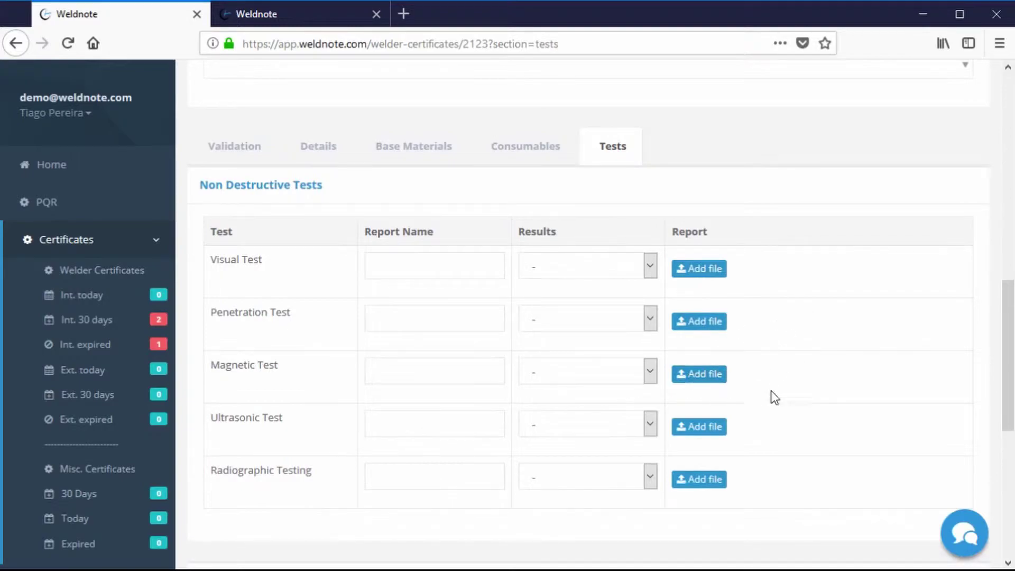
pyautogui.scroll(-5, 792, 392)
pyautogui.scroll(-1, 792, 392)
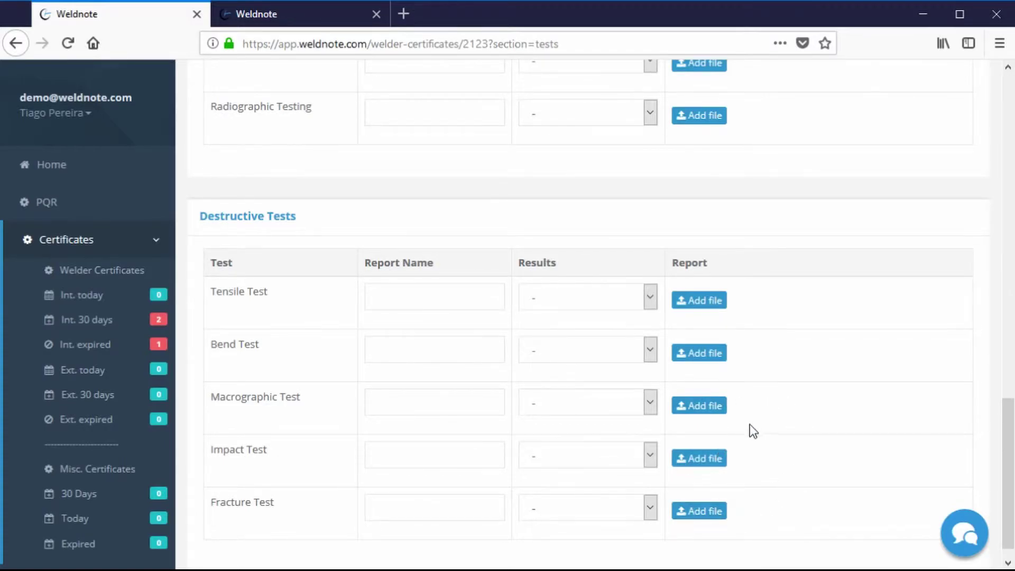
# - Save the certificate again, then export it to PDF and download the generated file
pyautogui.scroll(15, 751, 422)
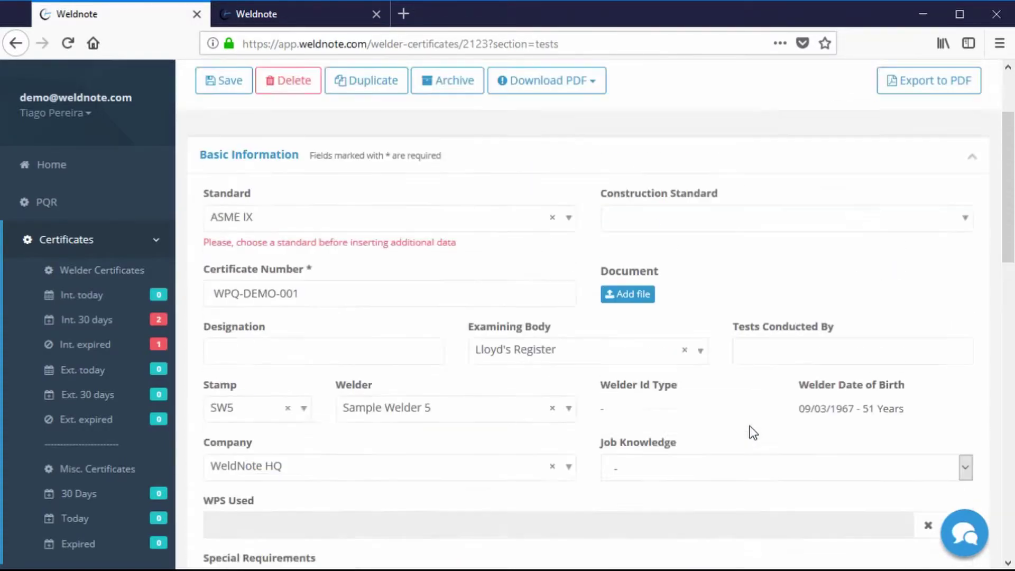
pyautogui.click(238, 201)
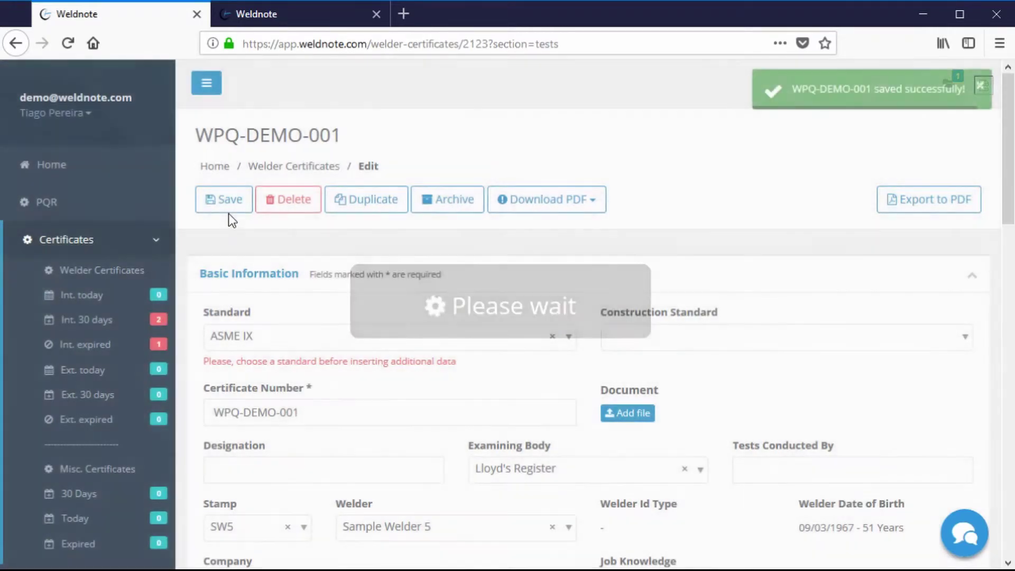
pyautogui.click(907, 206)
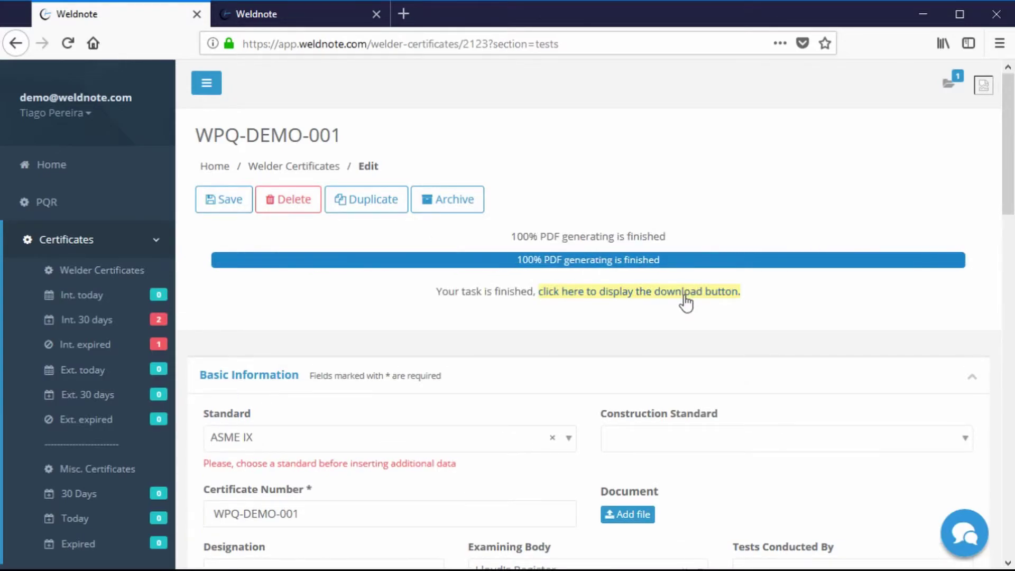
pyautogui.click(684, 295)
pyautogui.click(521, 211)
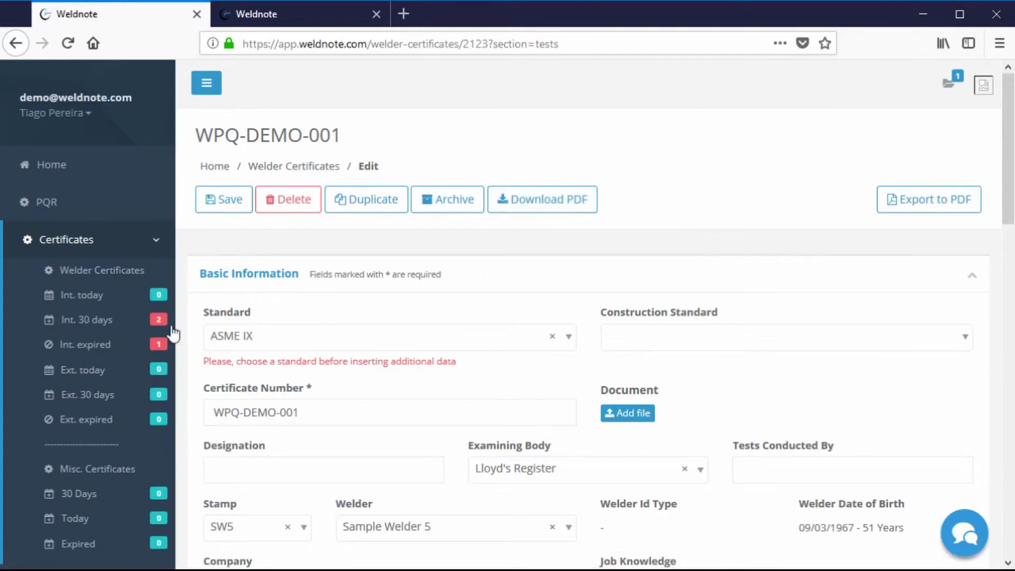
# - Open the revalidation form for the WeldNote HQ certificate due for internal revalidation in the next 30 days
pyautogui.click(147, 334)
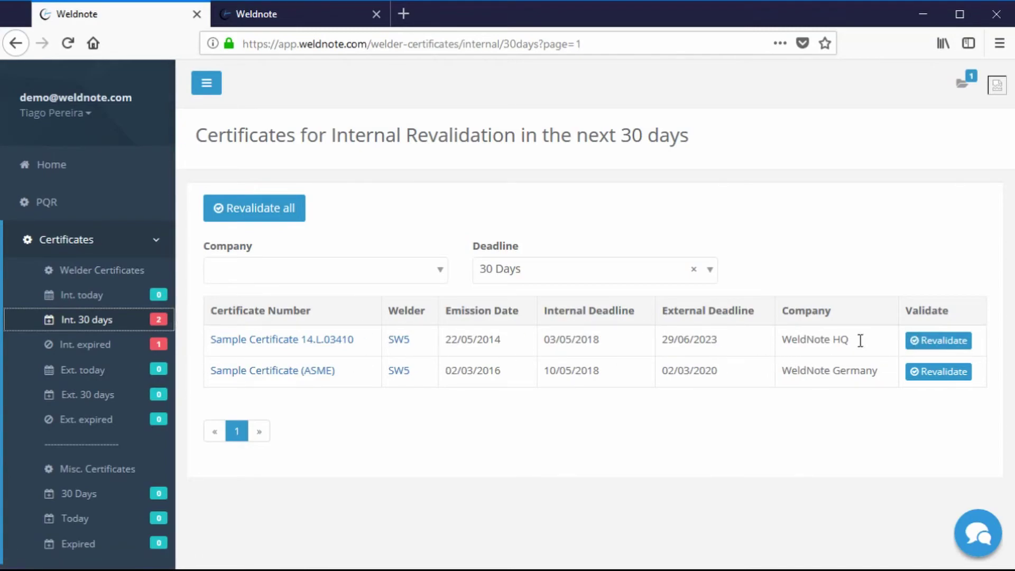
pyautogui.click(930, 340)
pyautogui.scroll(-2, 883, 325)
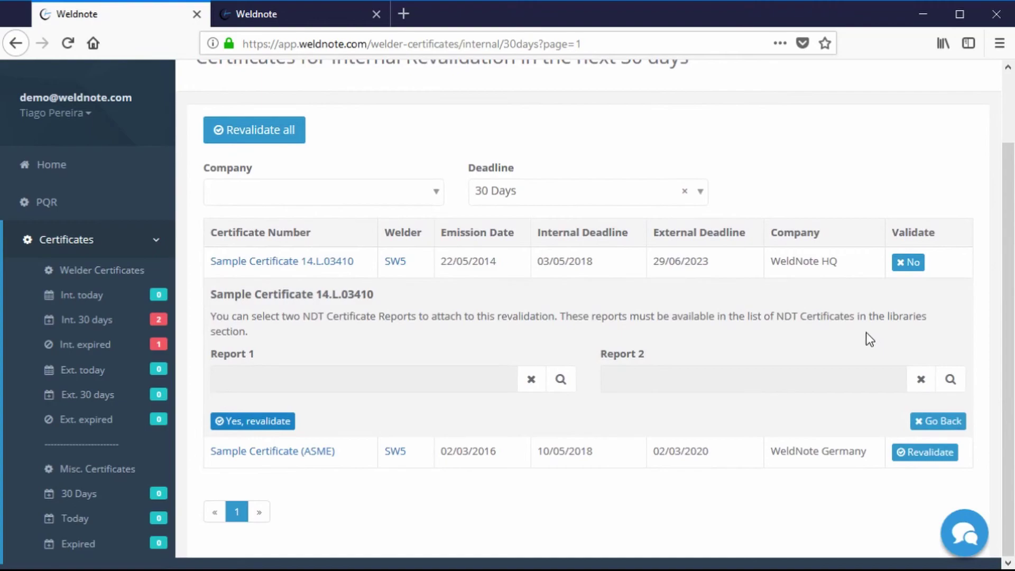